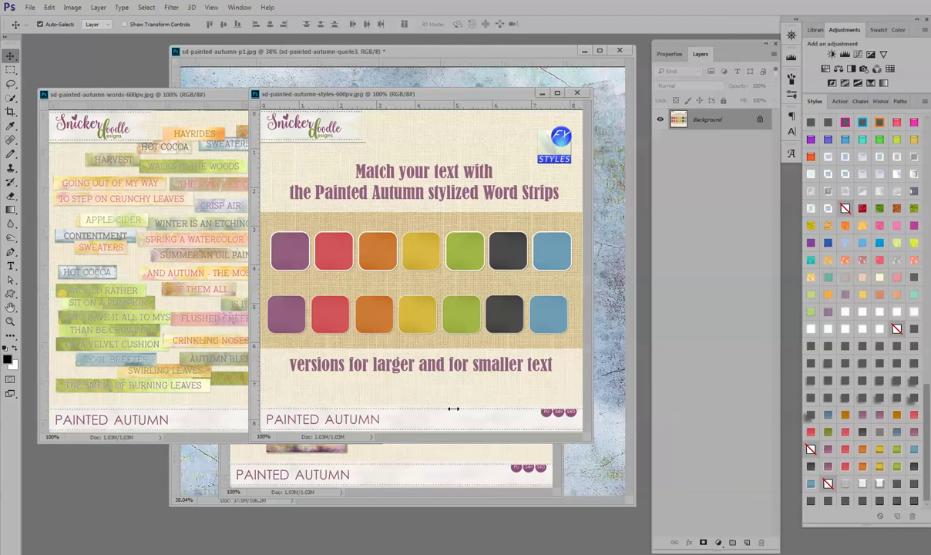
# - Close the word strips preview, minimize the quotes preview, and centre the Painted Autumn styles preview over the paper
pyautogui.click(231, 96)
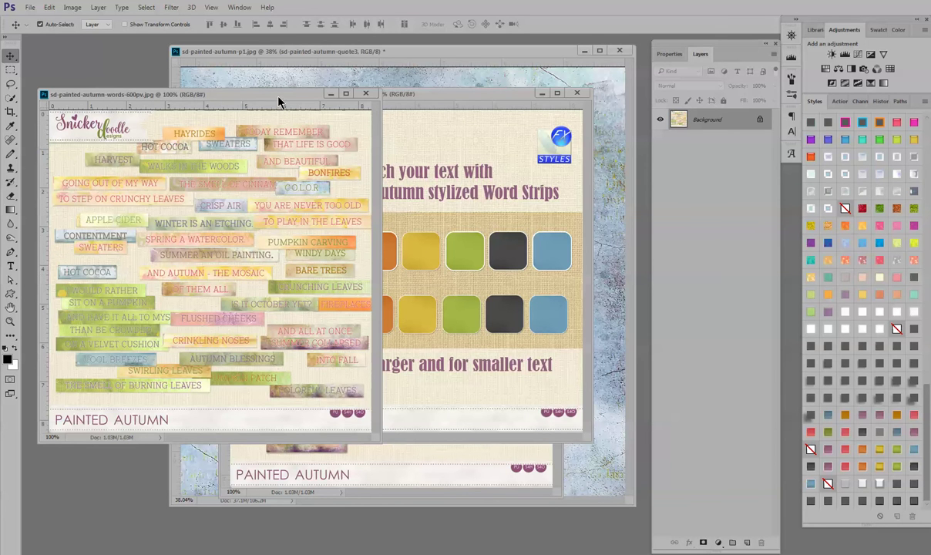
pyautogui.click(366, 96)
pyautogui.moveTo(420, 96); pyautogui.dragTo(299, 110)
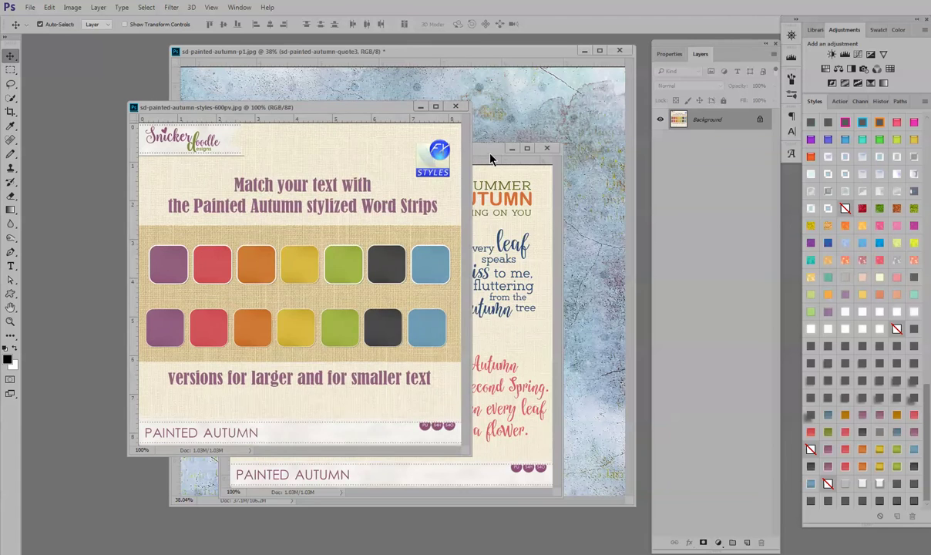
pyautogui.moveTo(490, 152); pyautogui.dragTo(518, 115)
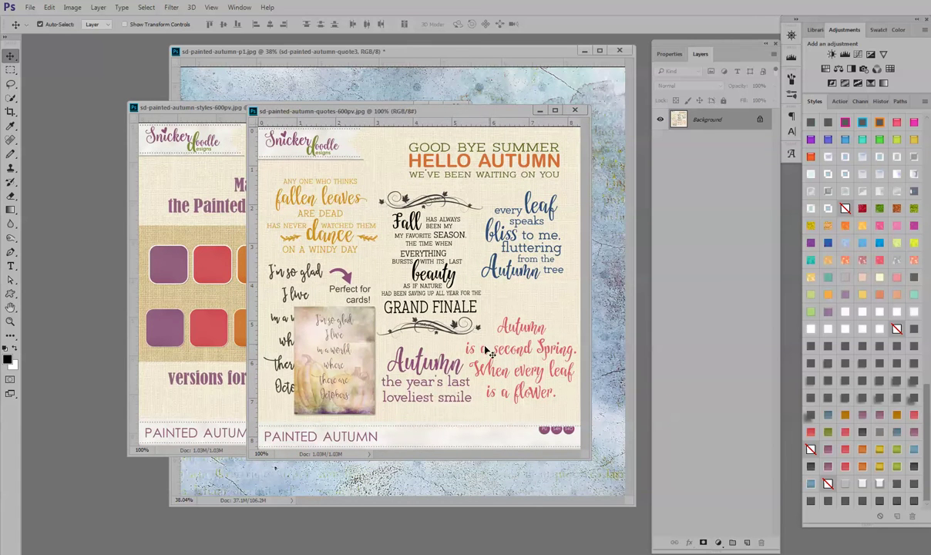
pyautogui.click(539, 110)
pyautogui.moveTo(401, 108); pyautogui.dragTo(494, 98)
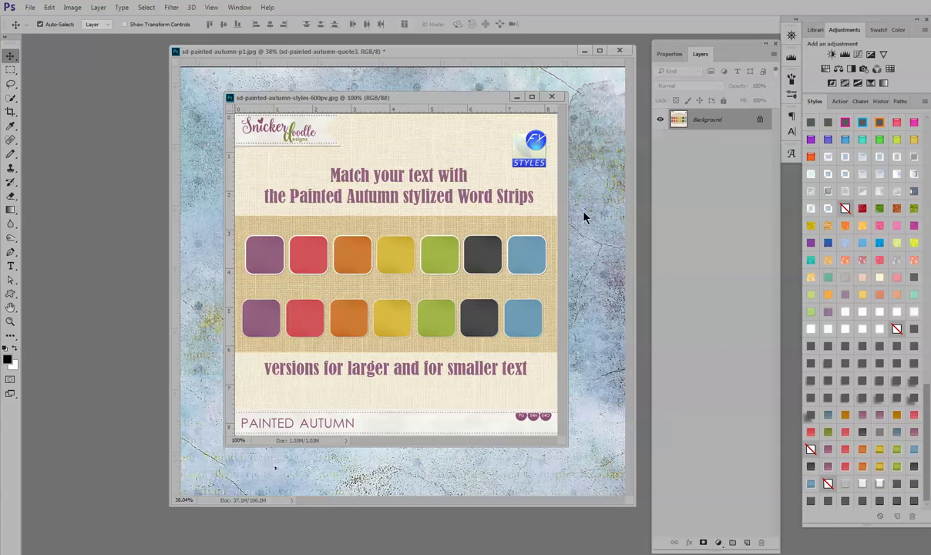
# - In the painted paper document, delete the top three word-strip layers, including Layer 0 copy and words3
pyautogui.click(477, 71)
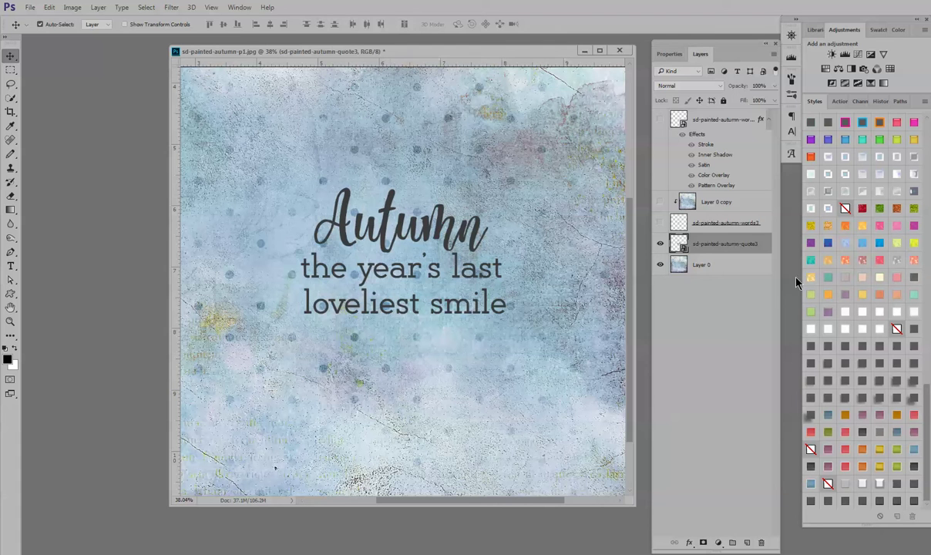
pyautogui.click(716, 155)
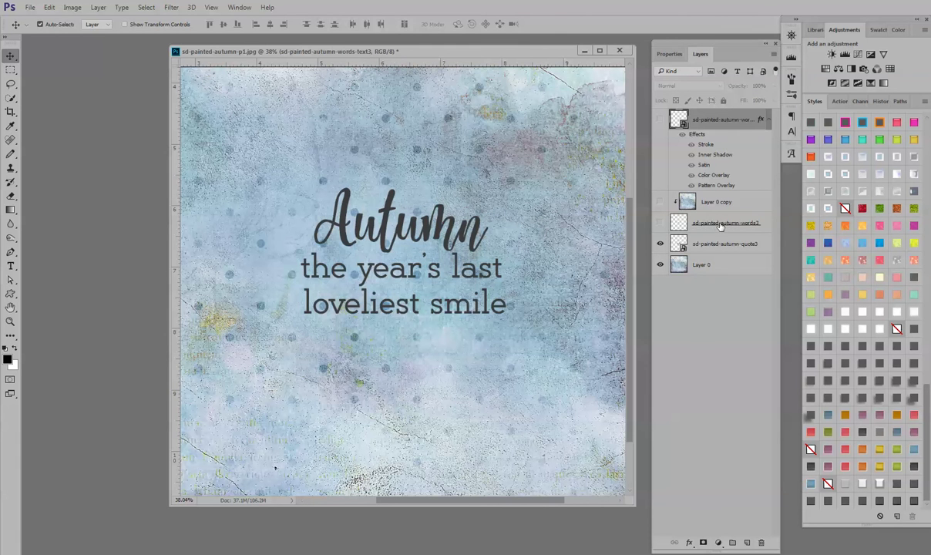
pyautogui.keyDown('shift'); pyautogui.click(681, 221); pyautogui.keyUp('shift')
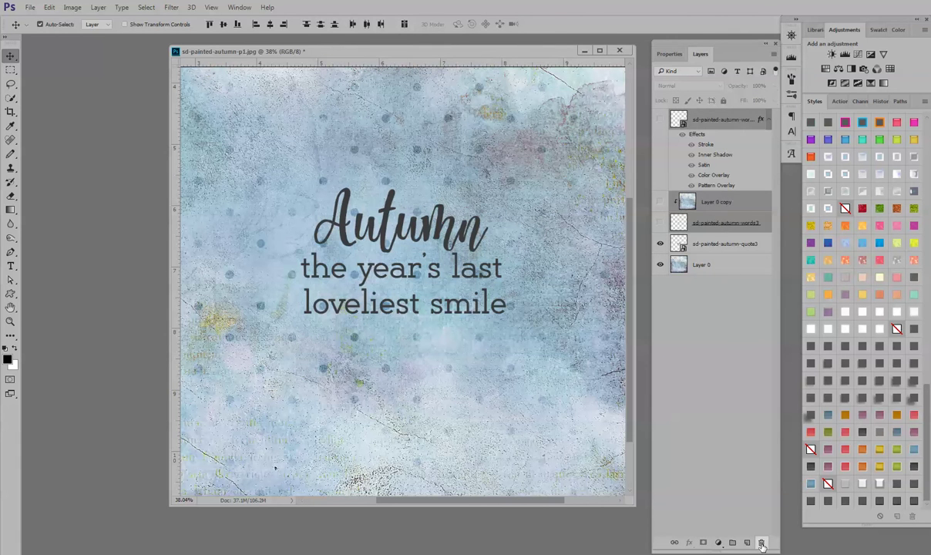
pyautogui.press('Delete')
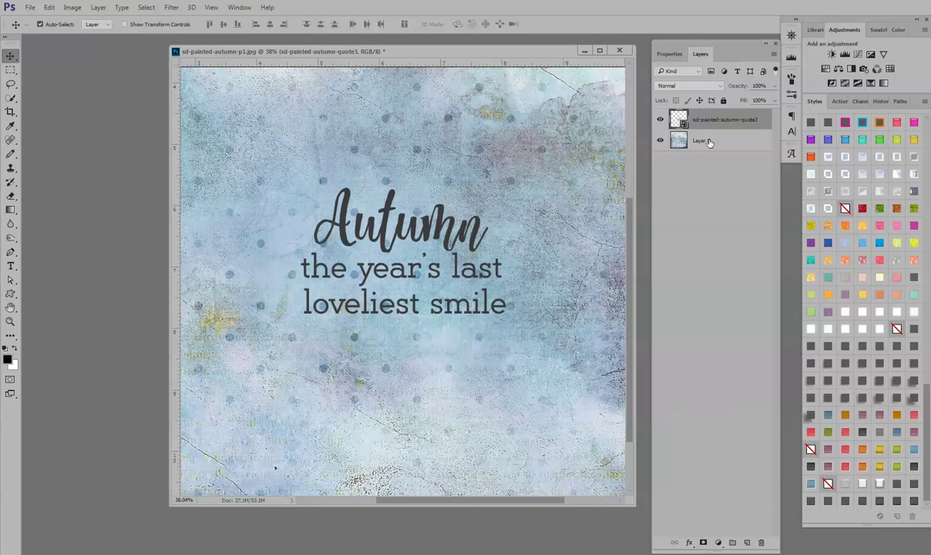
# - Rasterize the quote3 layer and apply the mauve word-strip style from the Styles panel
pyautogui.rightClick(727, 120)
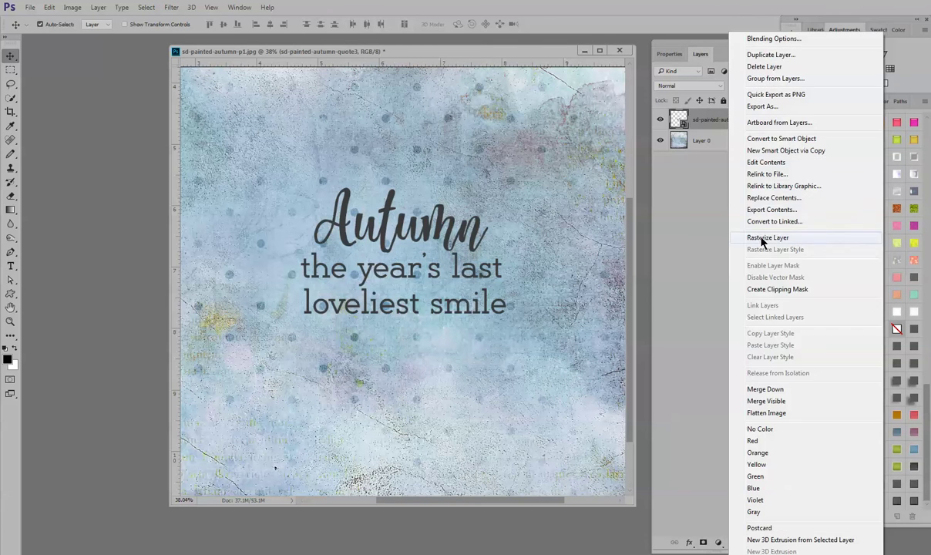
pyautogui.click(753, 238)
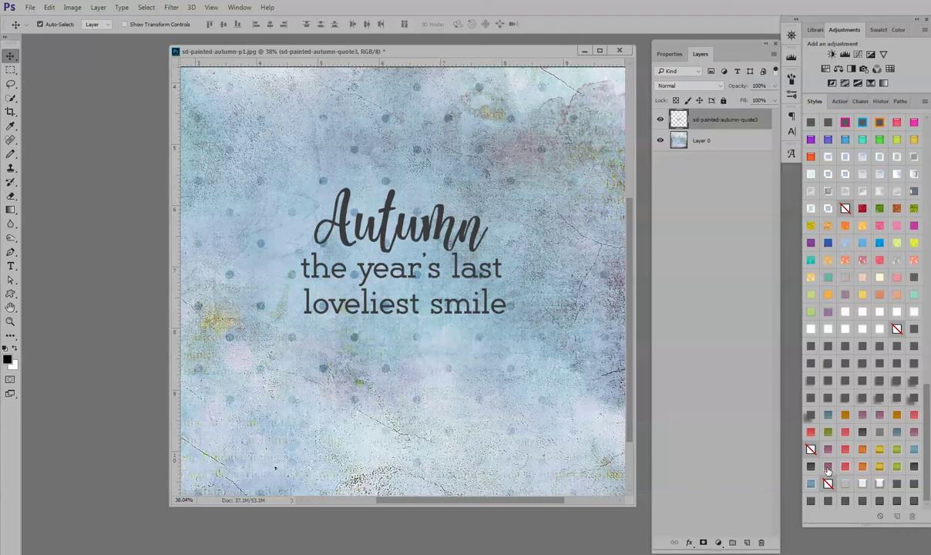
pyautogui.click(828, 468)
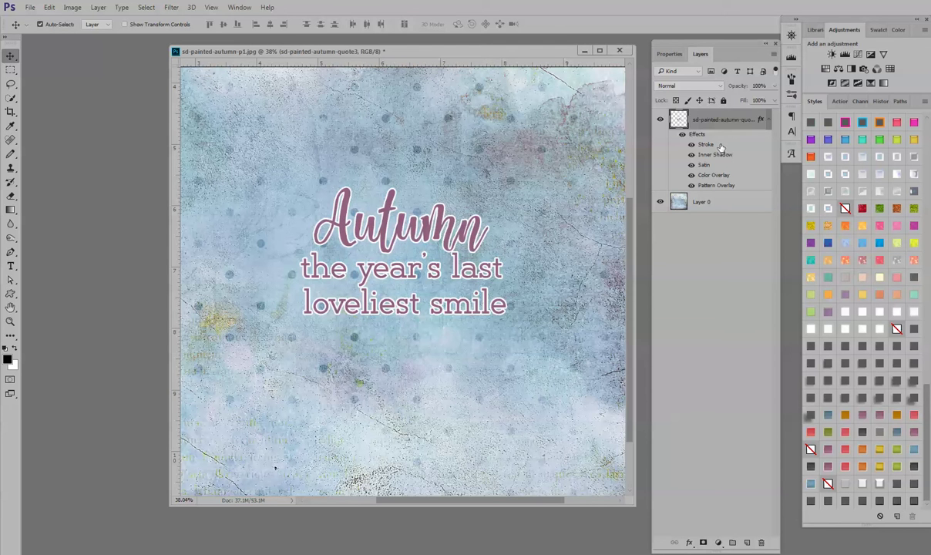
# - Open the quote's Stroke settings (7 px white, Outside), rearranging windows and glancing at Inner Shadow
pyautogui.doubleClick(720, 146)
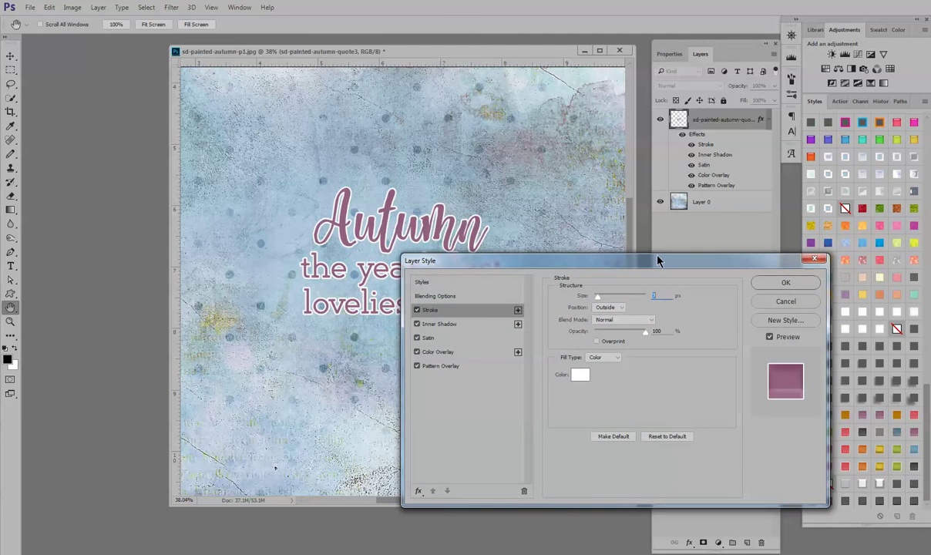
pyautogui.moveTo(659, 266); pyautogui.dragTo(659, 269)
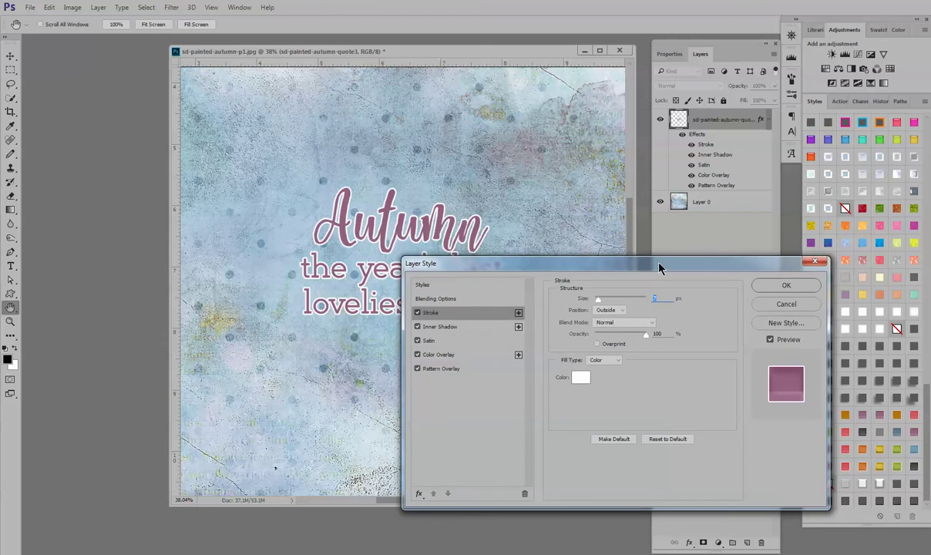
pyautogui.moveTo(368, 56); pyautogui.dragTo(242, 27)
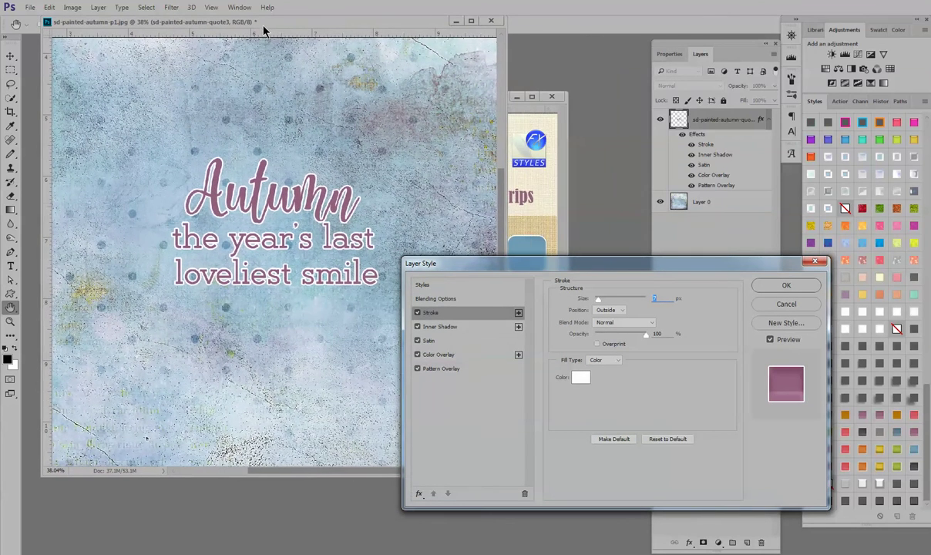
pyautogui.moveTo(524, 264)
pyautogui.mouseDown()
pyautogui.moveTo(518, 216)
pyautogui.moveTo(527, 176)
pyautogui.mouseUp()
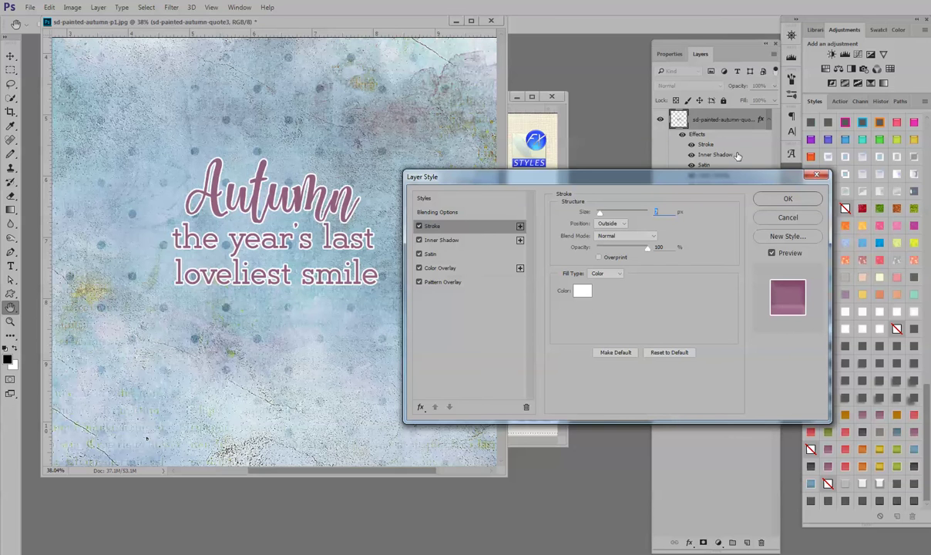
pyautogui.click(463, 241)
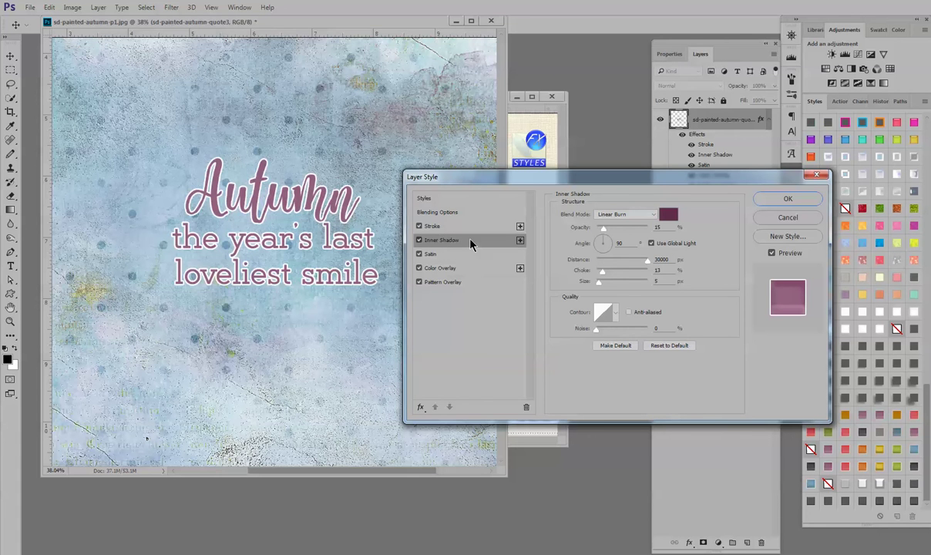
pyautogui.click(468, 227)
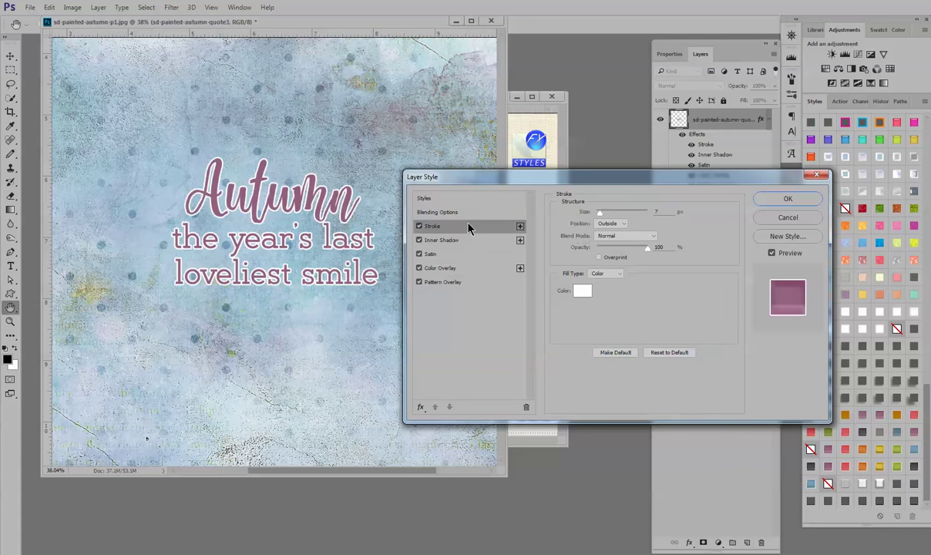
pyautogui.click(583, 291)
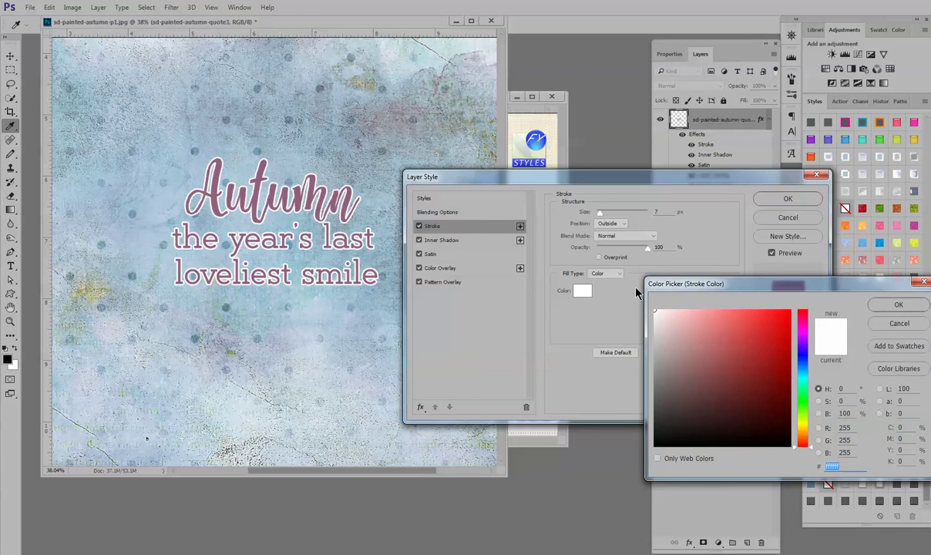
pyautogui.click(900, 325)
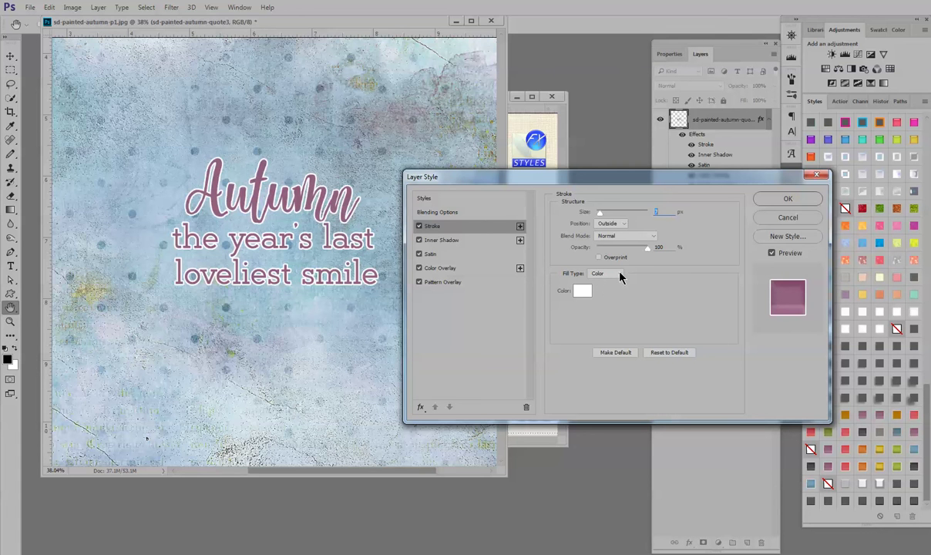
pyautogui.click(621, 277)
pyautogui.click(622, 279)
pyautogui.moveTo(649, 254)
pyautogui.mouseDown()
pyautogui.moveTo(598, 255)
pyautogui.moveTo(664, 263)
pyautogui.mouseUp()
pyautogui.click(624, 237)
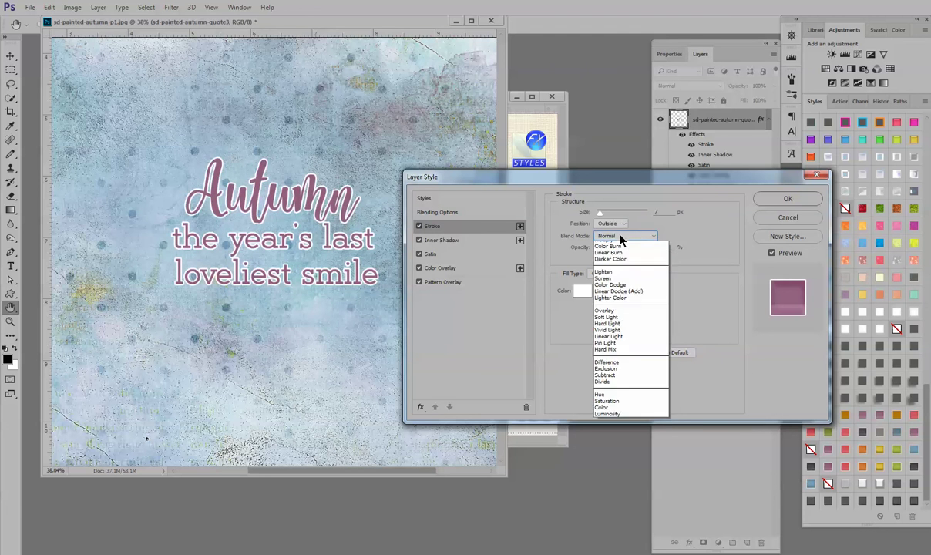
pyautogui.click(617, 272)
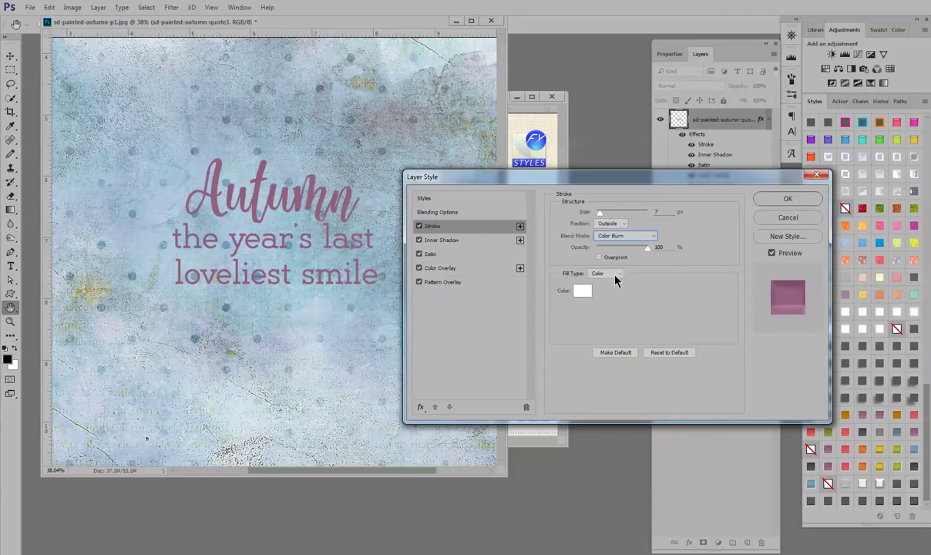
pyautogui.click(625, 236)
pyautogui.click(607, 349)
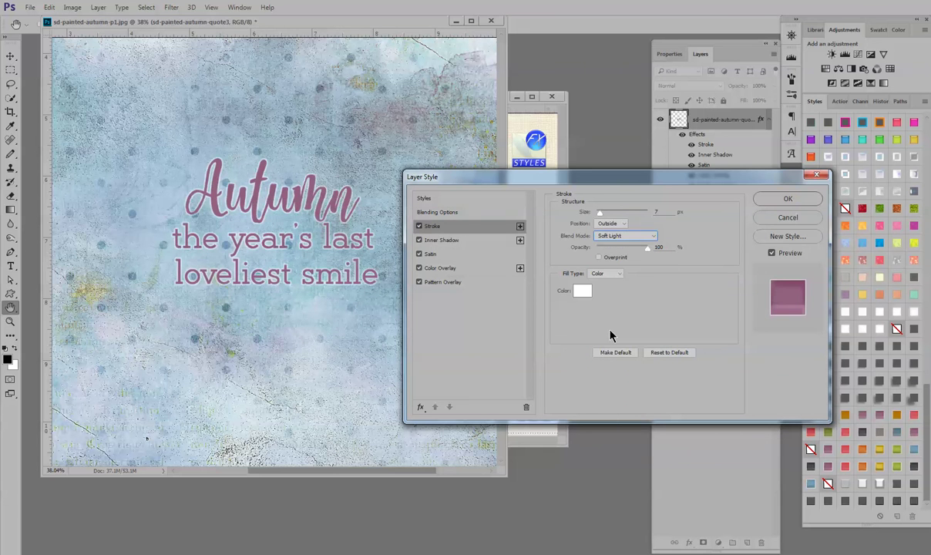
pyautogui.click(623, 236)
pyautogui.click(619, 245)
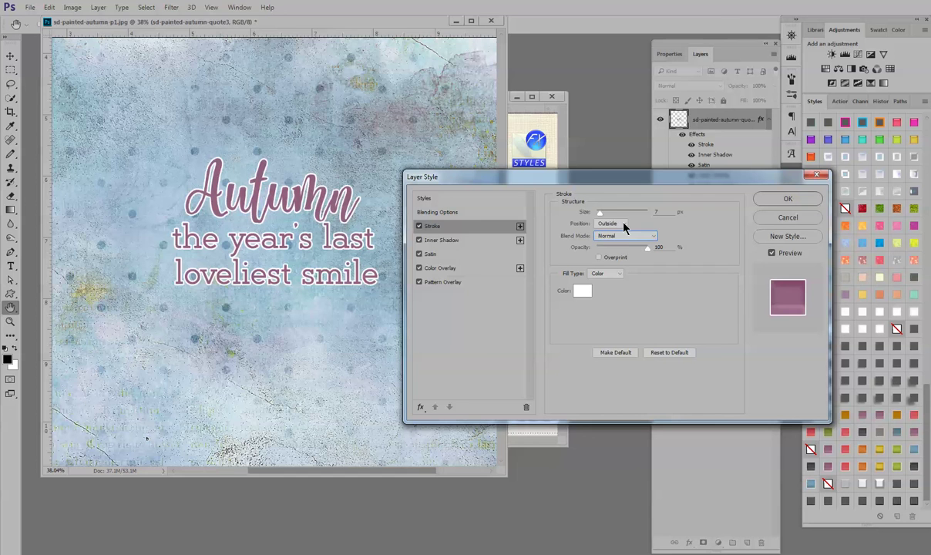
# - Try Inside and Center stroke positions, then return the white stroke to Outside
pyautogui.click(623, 224)
pyautogui.click(609, 238)
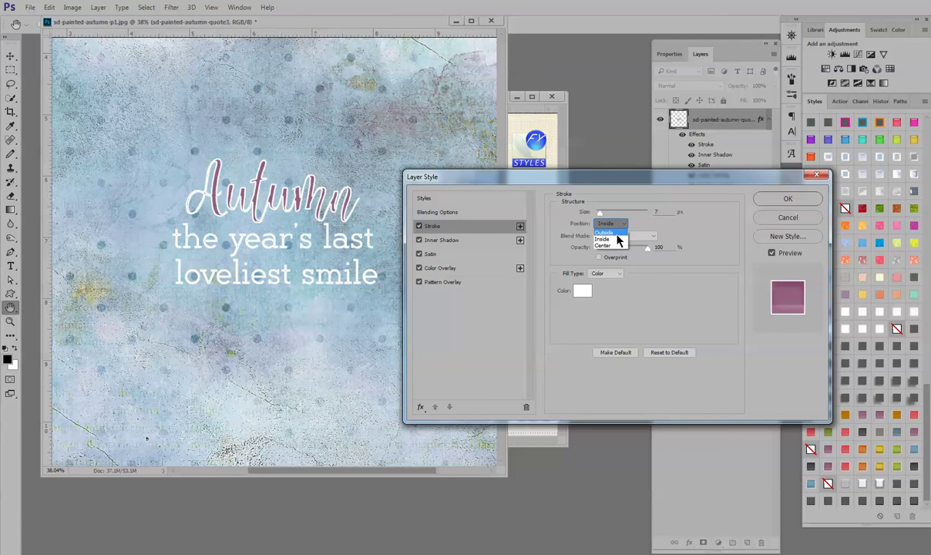
pyautogui.click(611, 233)
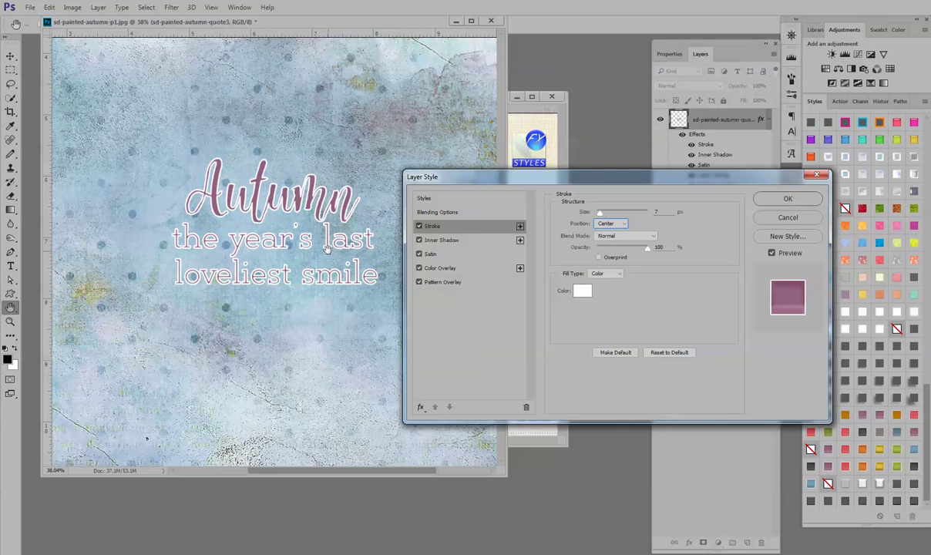
pyautogui.click(617, 223)
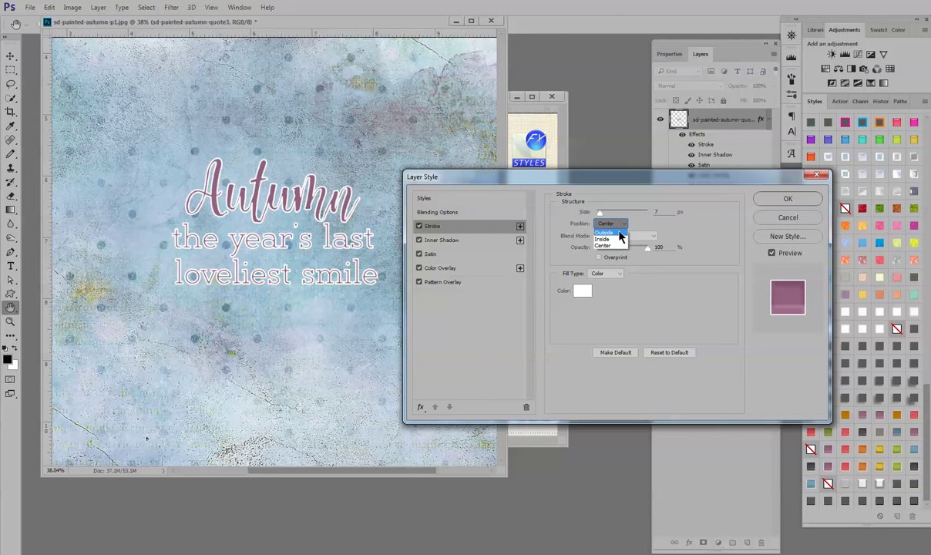
pyautogui.click(621, 233)
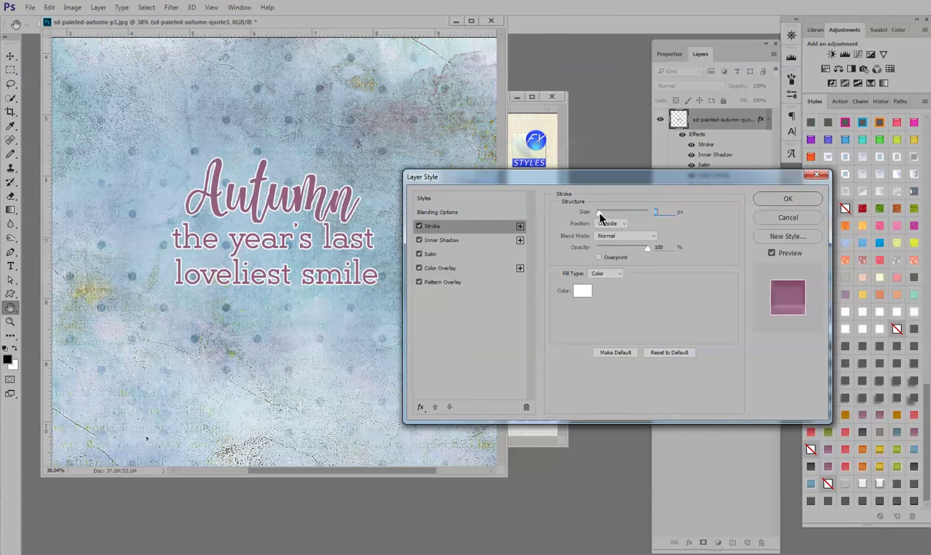
# - Drag the stroke Size slider to thin the white outline to 7 px
pyautogui.moveTo(600, 216); pyautogui.dragTo(615, 221)
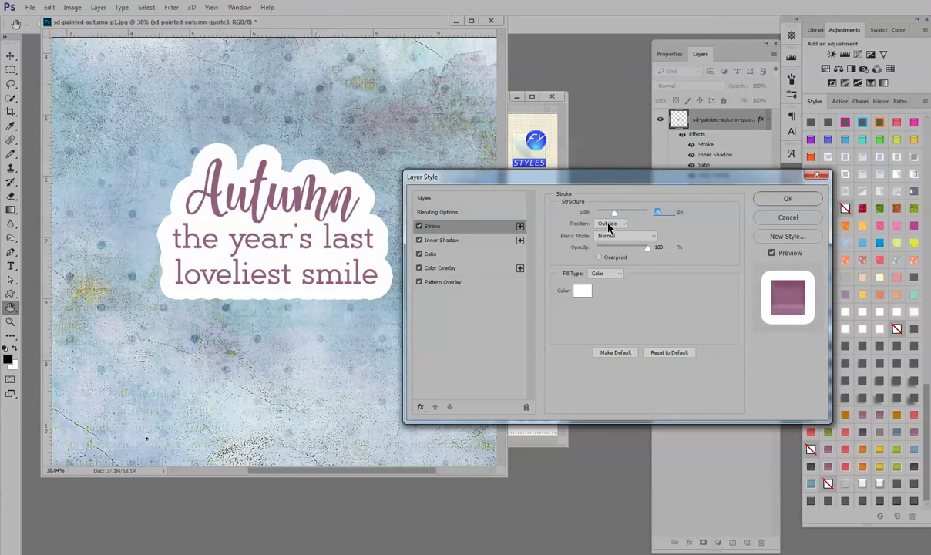
pyautogui.moveTo(615, 213); pyautogui.dragTo(602, 220)
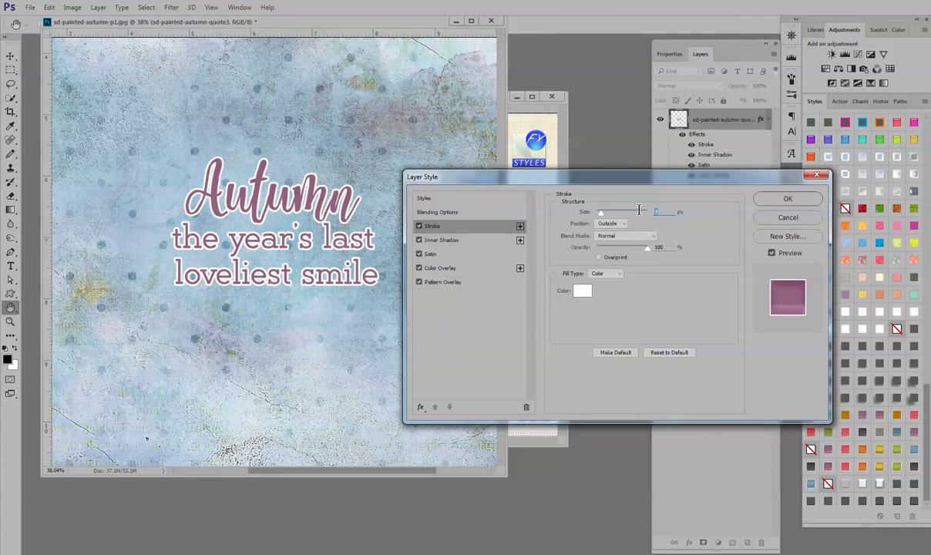
pyautogui.moveTo(601, 213); pyautogui.dragTo(599, 212)
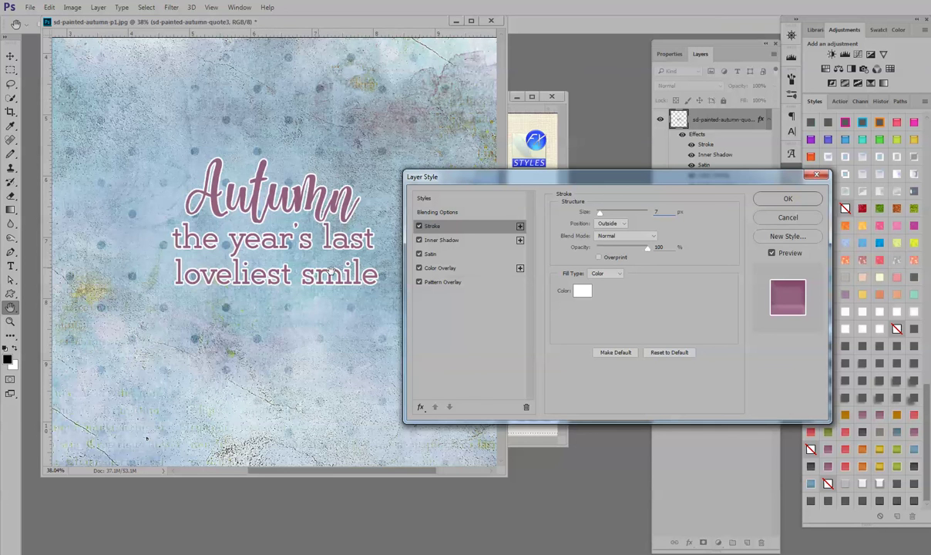
# - Sample colours from the painted paper until the outline becomes pale yellow-green #bcbd83, then confirm
pyautogui.click(582, 293)
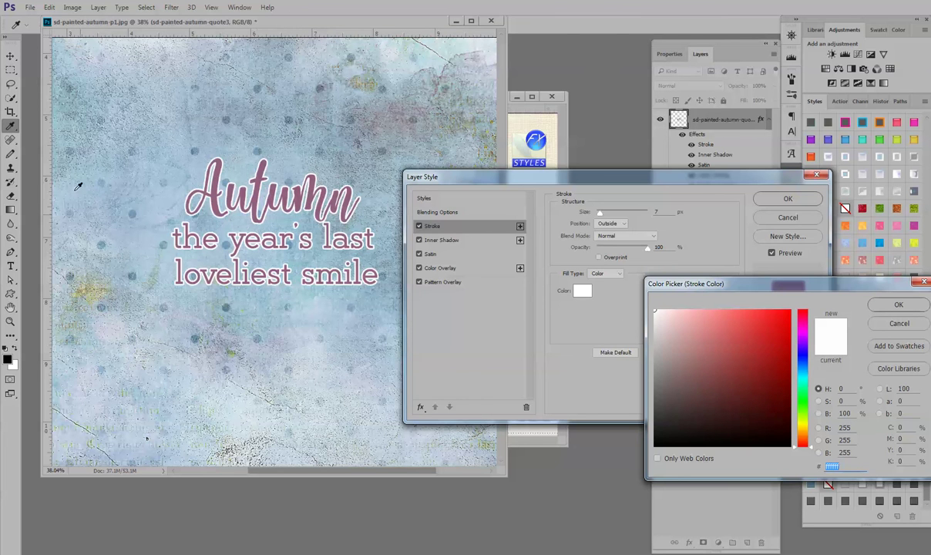
pyautogui.click(81, 293)
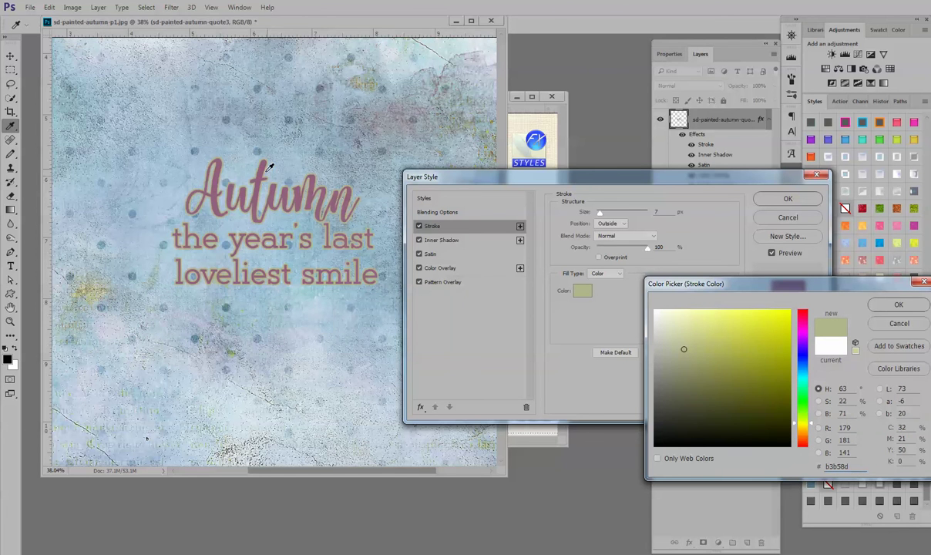
pyautogui.click(133, 270)
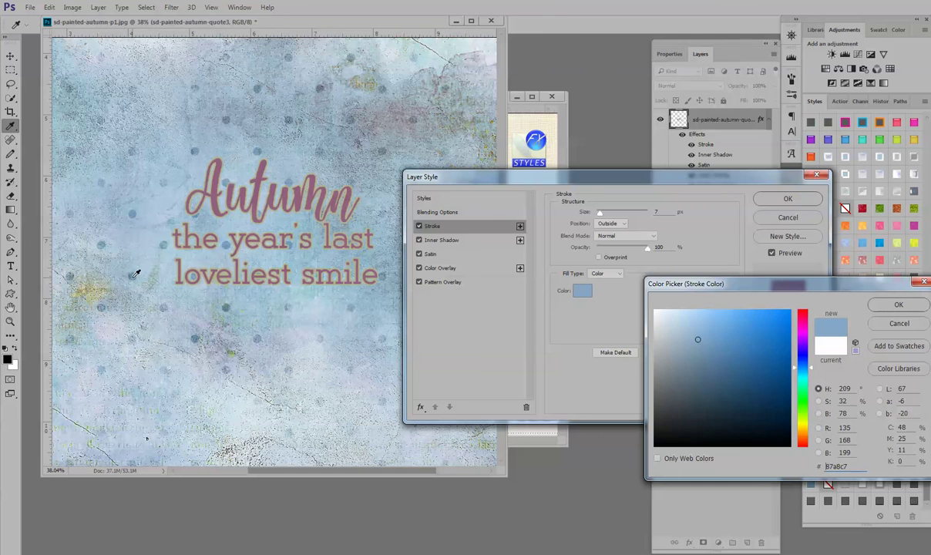
pyautogui.click(302, 349)
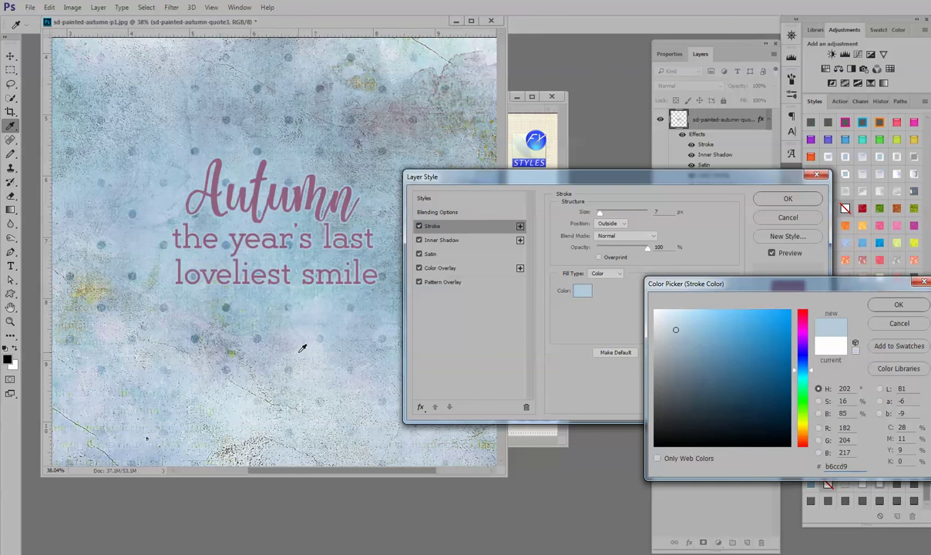
pyautogui.click(413, 112)
pyautogui.click(417, 75)
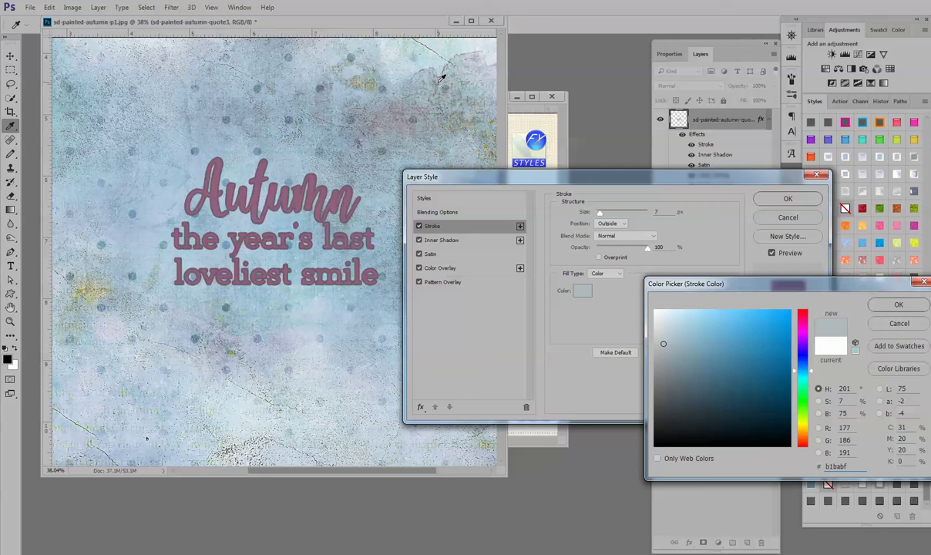
pyautogui.click(367, 54)
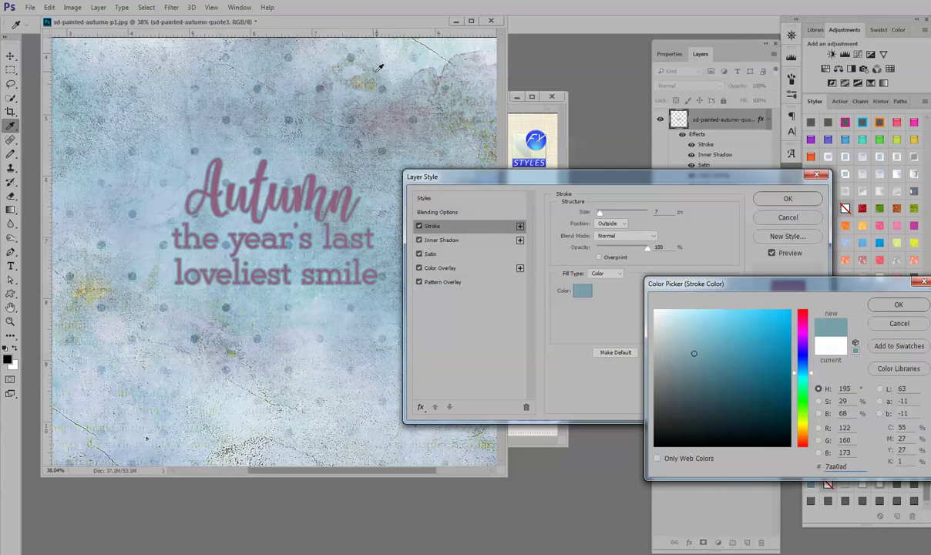
pyautogui.click(369, 81)
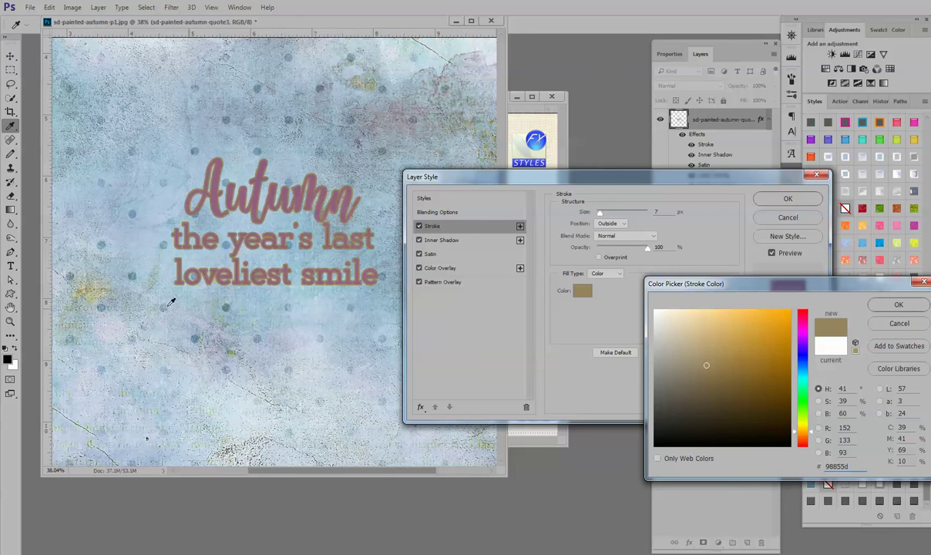
pyautogui.click(83, 291)
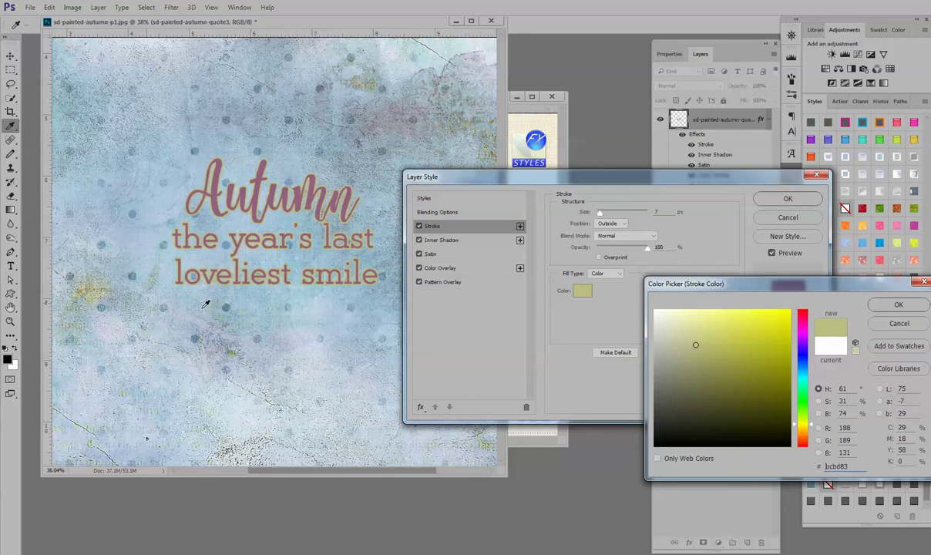
pyautogui.click(898, 306)
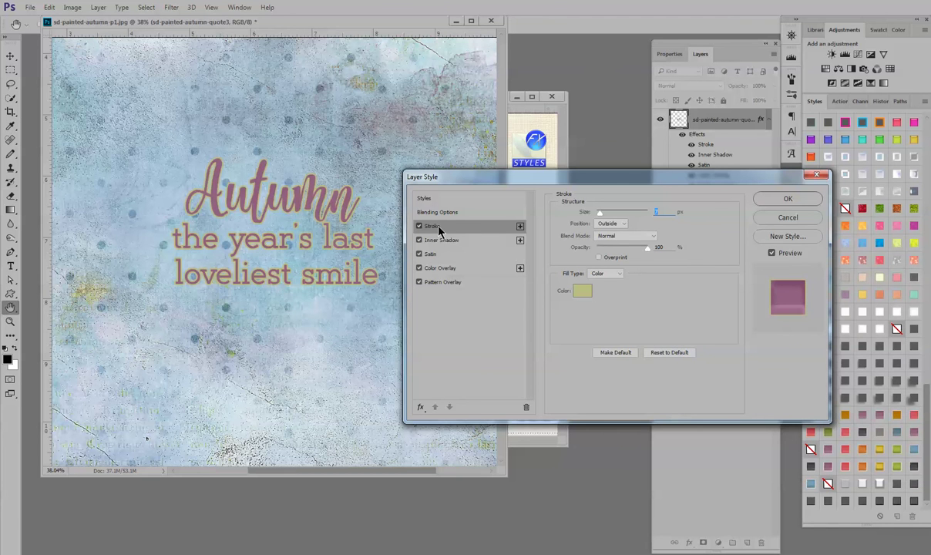
# - Duplicate the Stroke effect and toggle the two strokes on and off to compare them
pyautogui.click(520, 229)
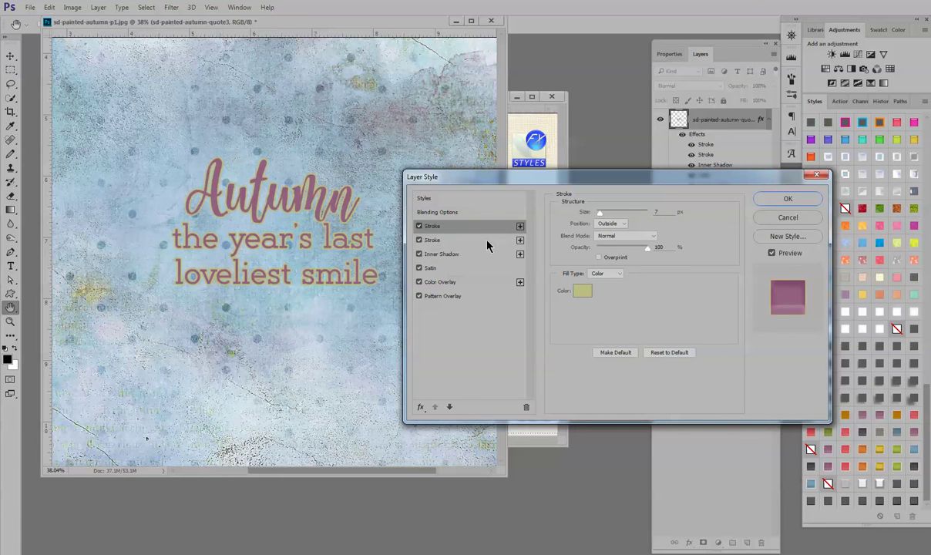
pyautogui.click(487, 241)
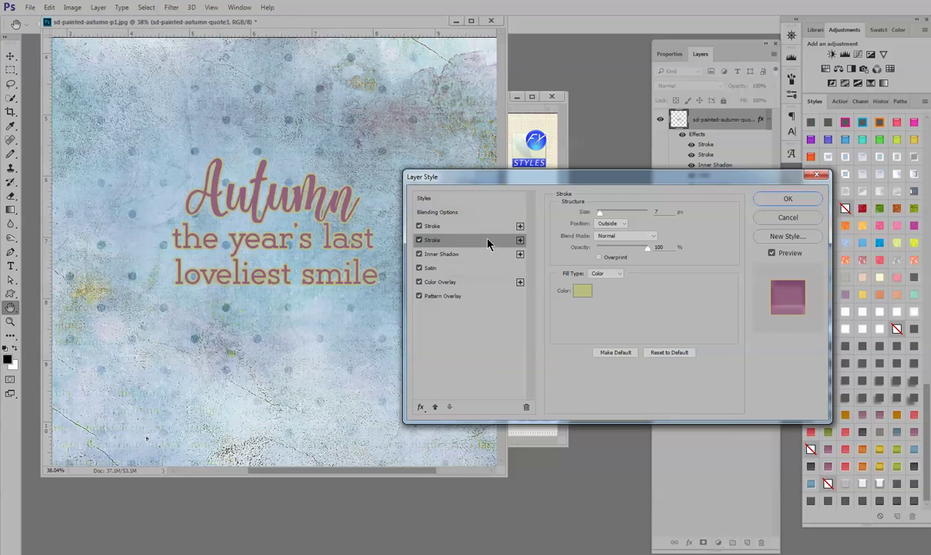
pyautogui.click(420, 226)
pyautogui.click(418, 241)
pyautogui.click(419, 226)
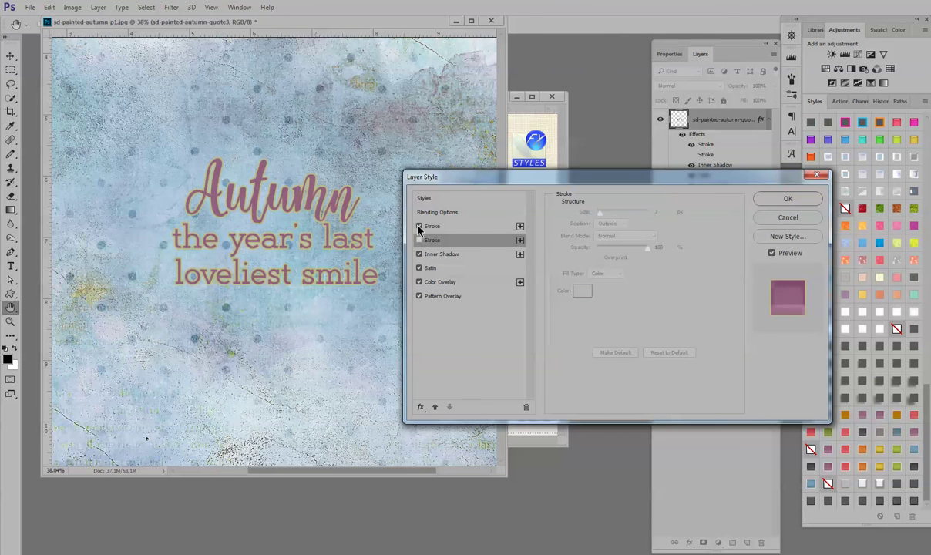
pyautogui.click(432, 226)
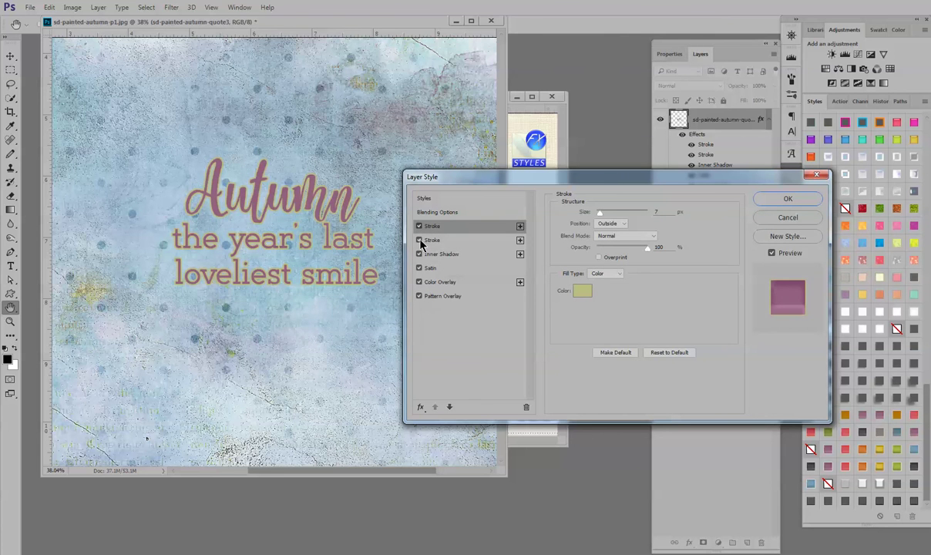
# - Set the top stroke colour to f8f8ef and size to 3 px, then apply the layer style
pyautogui.click(582, 290)
pyautogui.write('f8f8ef')
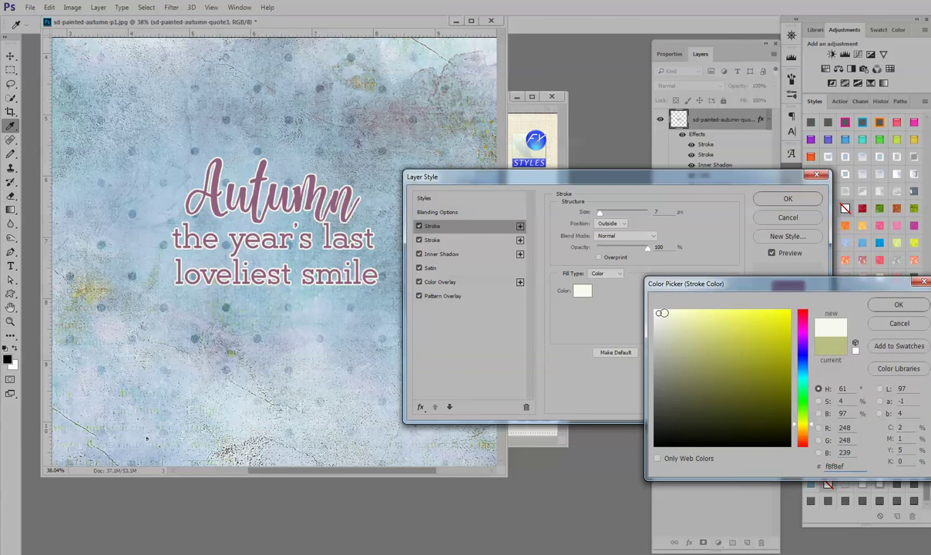
pyautogui.click(894, 306)
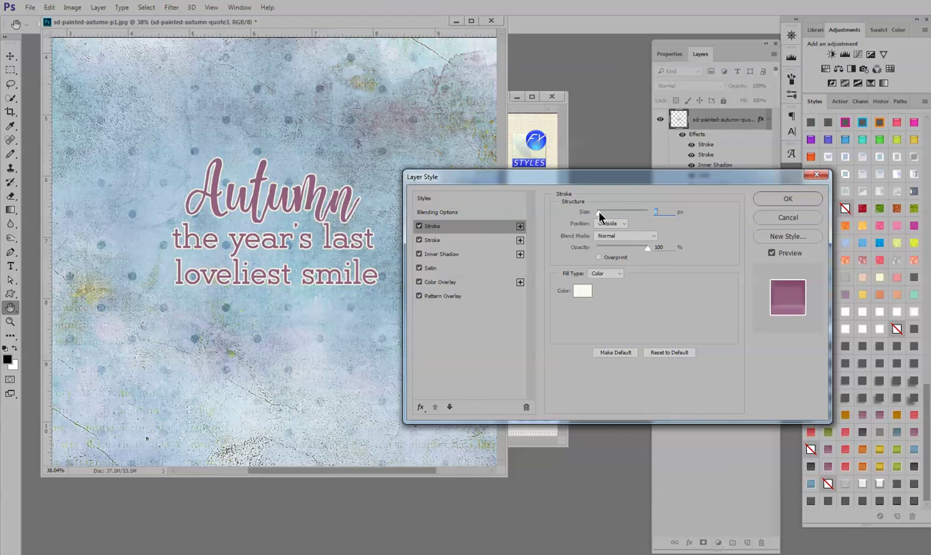
pyautogui.moveTo(600, 216); pyautogui.dragTo(597, 216)
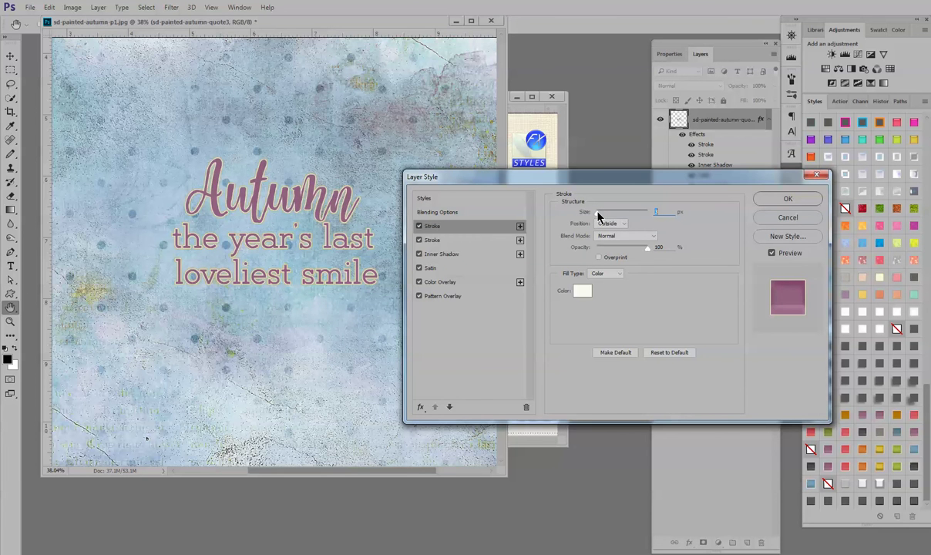
pyautogui.click(763, 199)
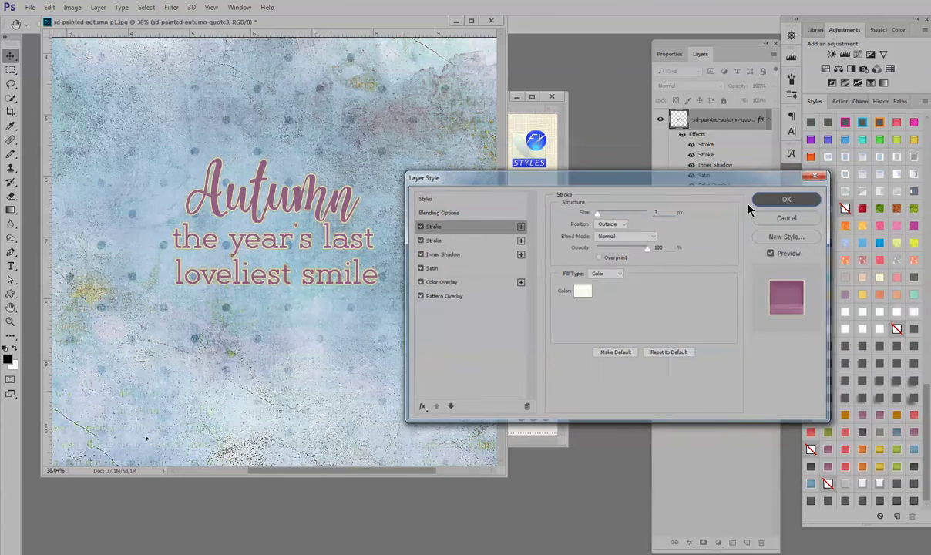
pyautogui.scroll(5, 322, 229)
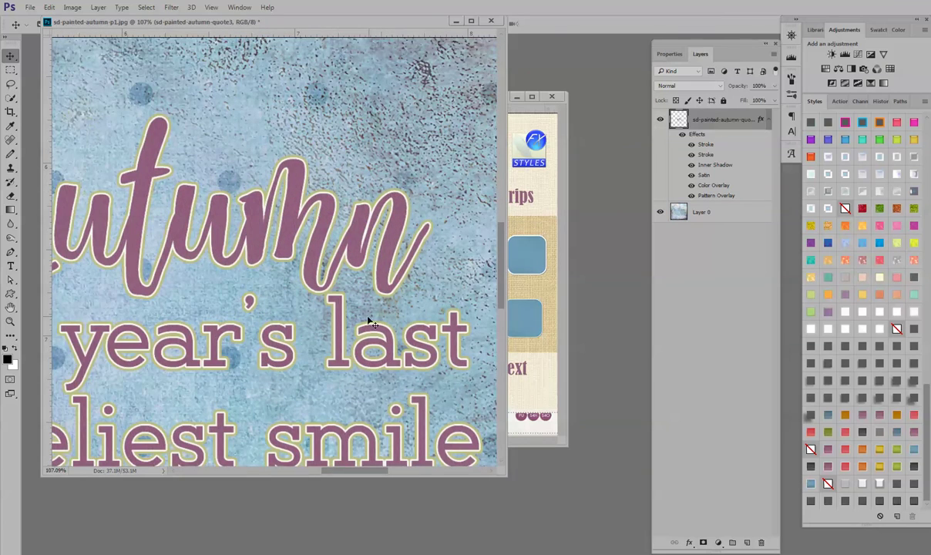
pyautogui.scroll(-5, 270, 315)
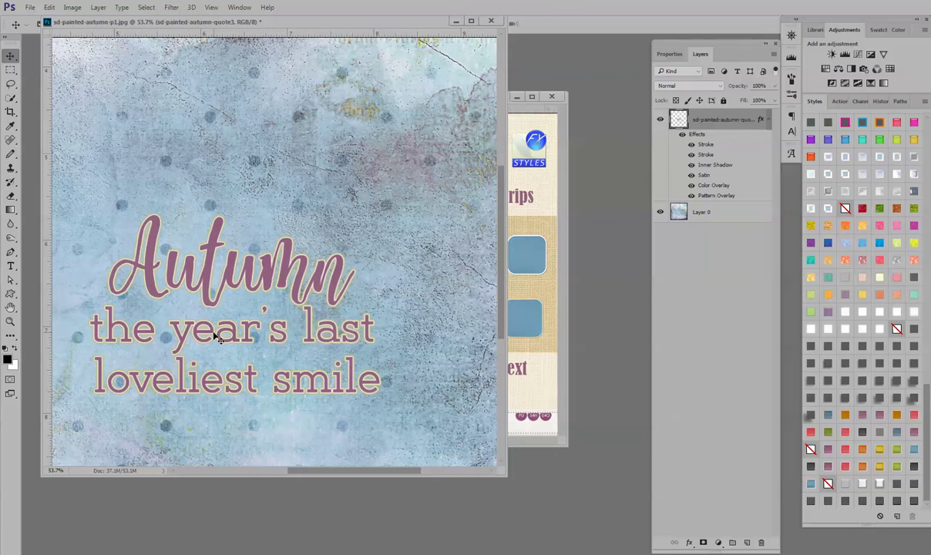
pyautogui.moveTo(258, 313); pyautogui.dragTo(338, 265)
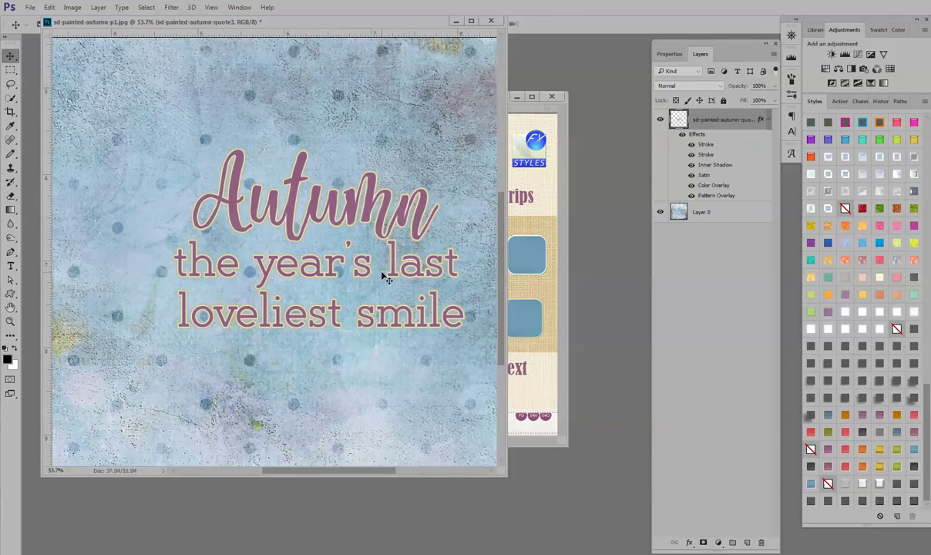
pyautogui.scroll(4, 343, 273)
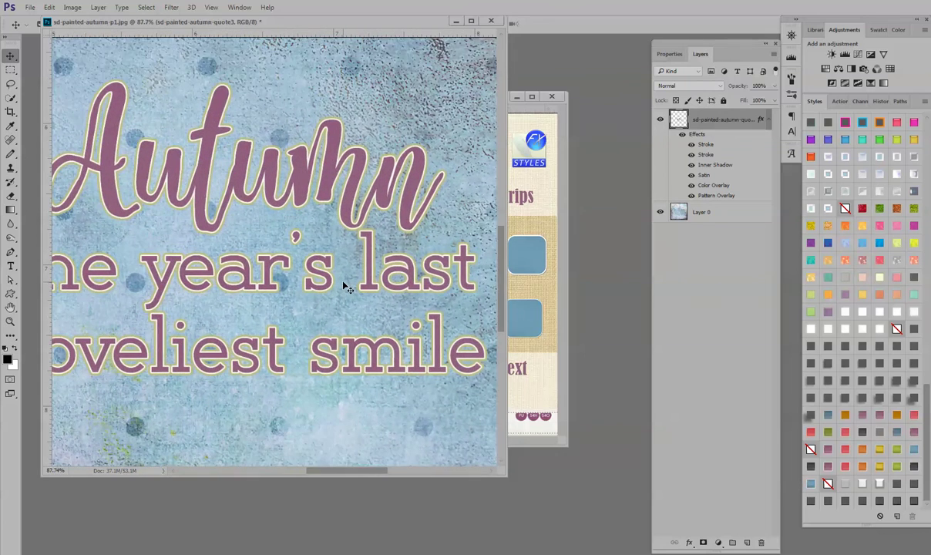
pyautogui.scroll(-4, 347, 287)
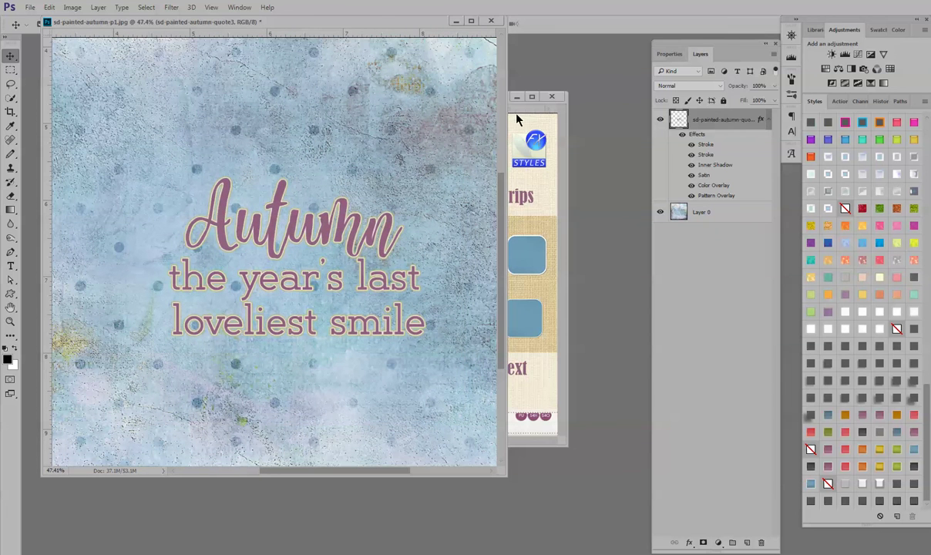
# - Shift the Painted Autumn styles preview window to the right and bring the quote document forward
pyautogui.click(511, 119)
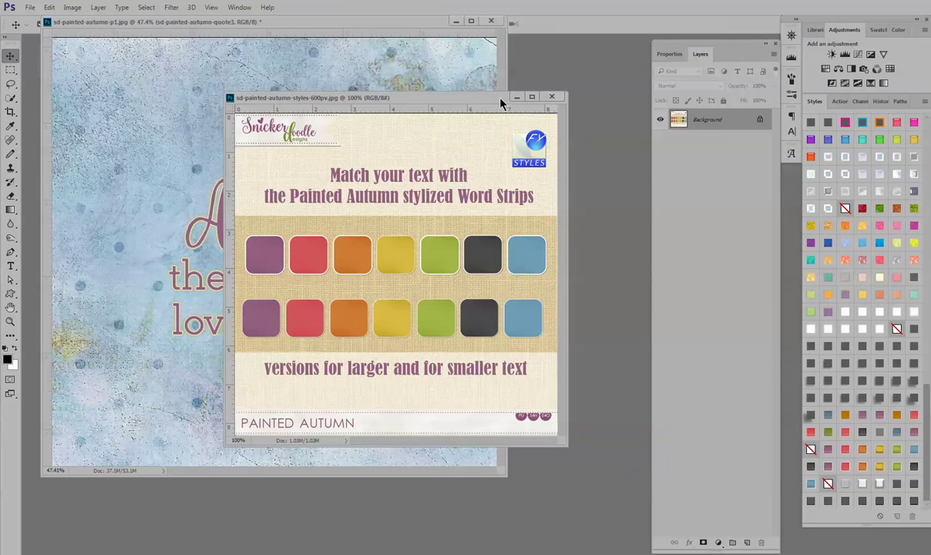
pyautogui.moveTo(481, 104); pyautogui.dragTo(531, 102)
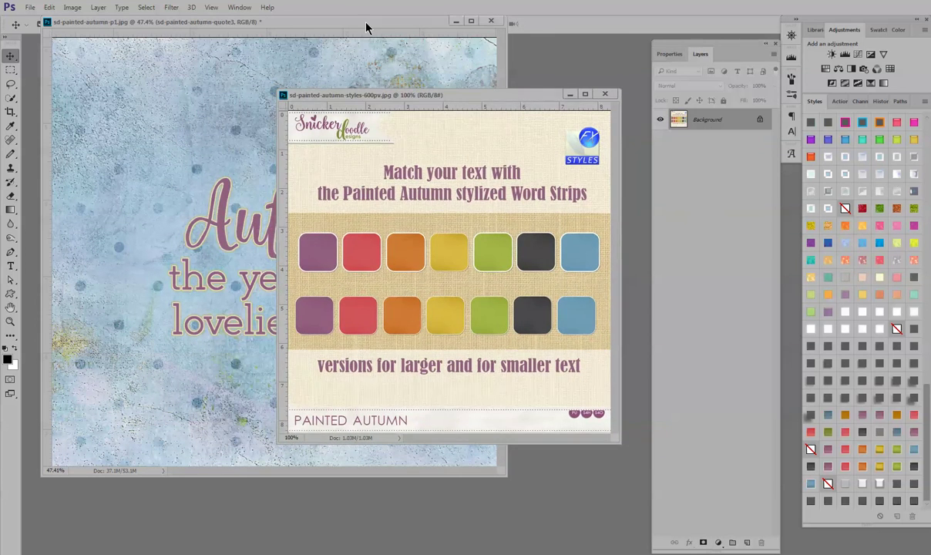
pyautogui.click(365, 23)
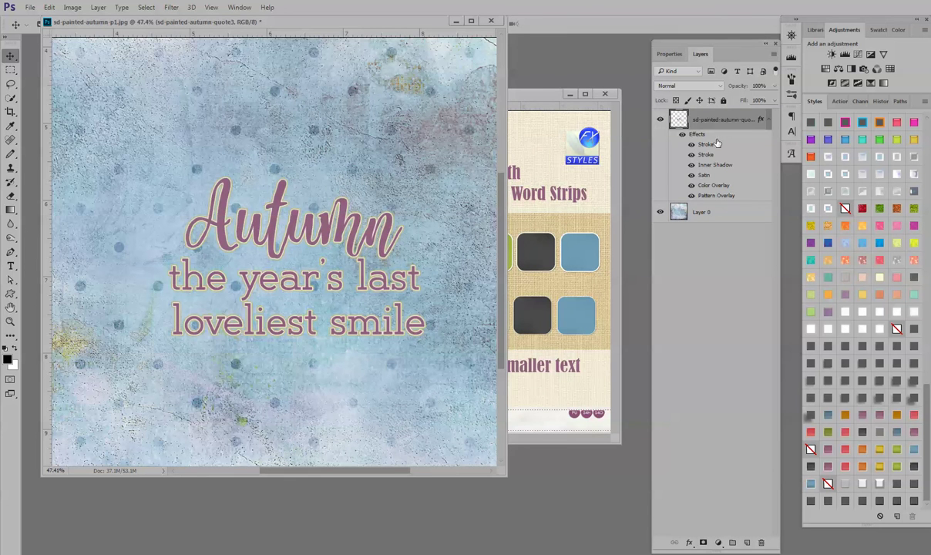